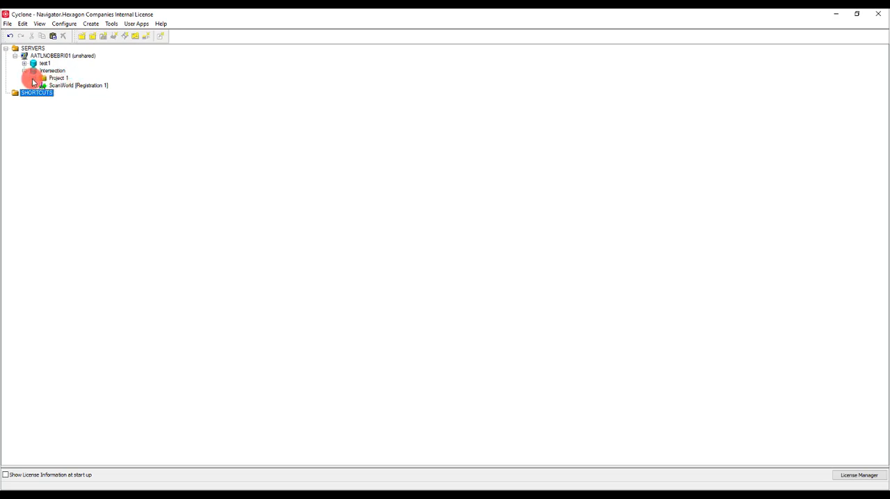
- Open Int-SW-001 from Project 1 in TruSpace and pick a point on target 1003 on the utility cabinet
click(32, 77)
right_click(68, 86)
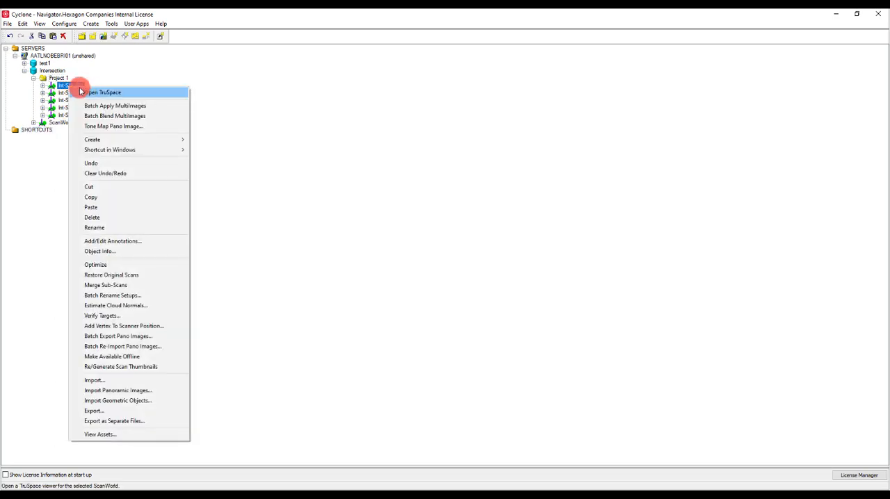
click(95, 94)
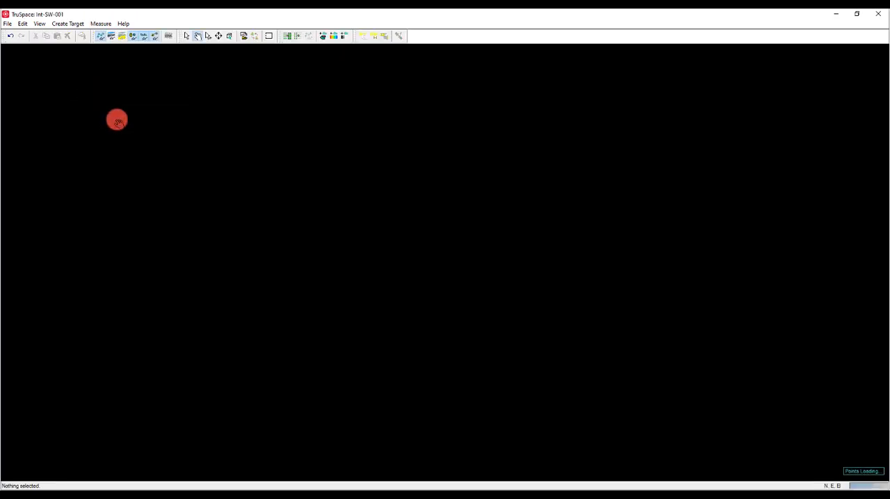
drag(417, 247, 349, 256)
right_drag(361, 259, 353, 396)
click(187, 36)
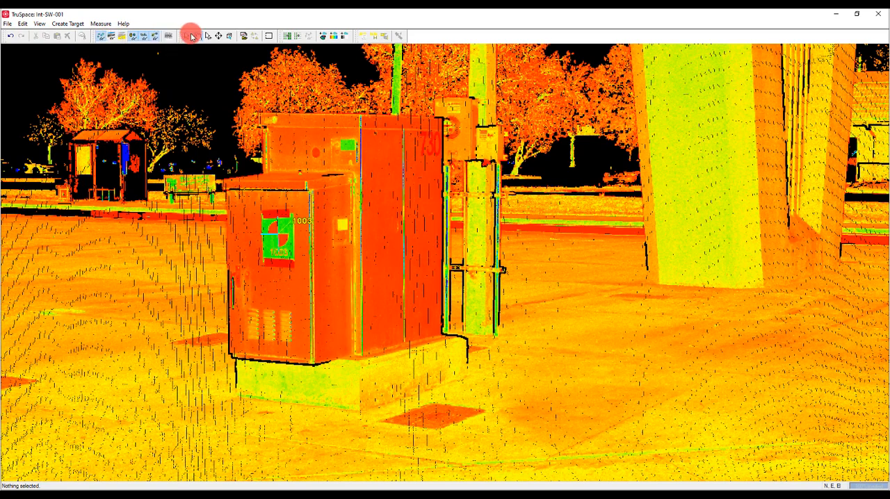
click(348, 225)
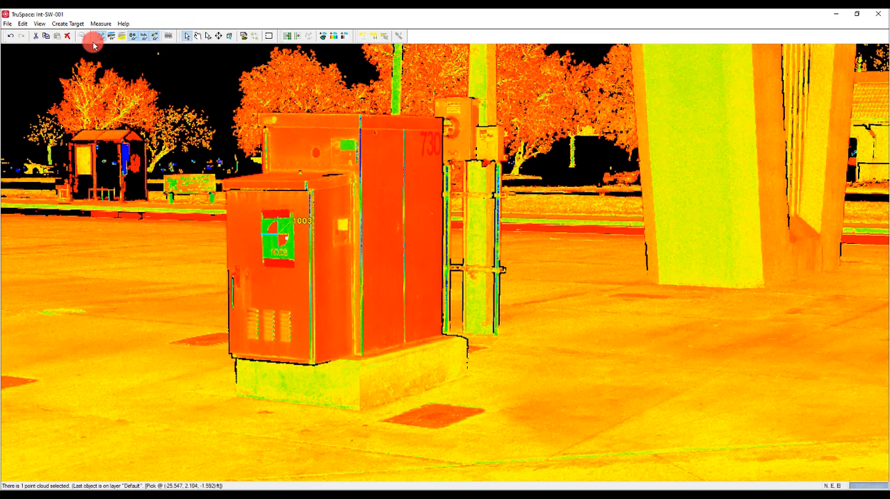
- Try to add a black/white target from the pick on target 1003, cancelling its identification and closing the TruSpace view
click(71, 25)
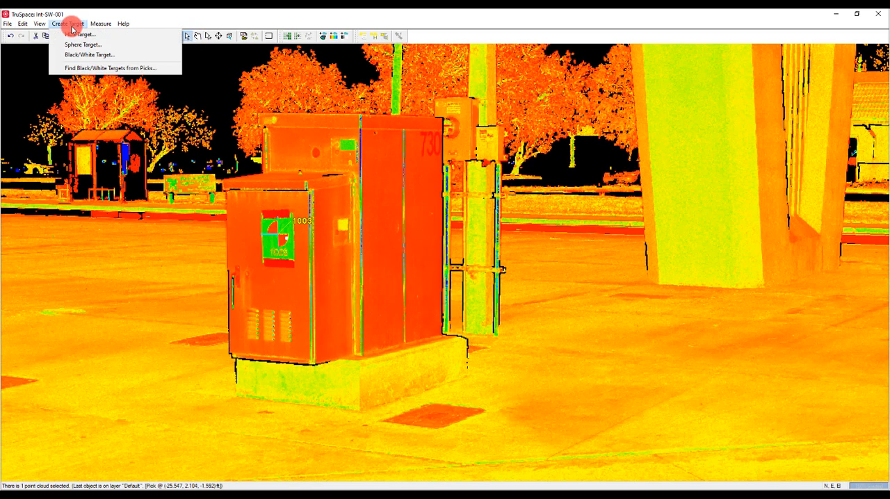
click(112, 68)
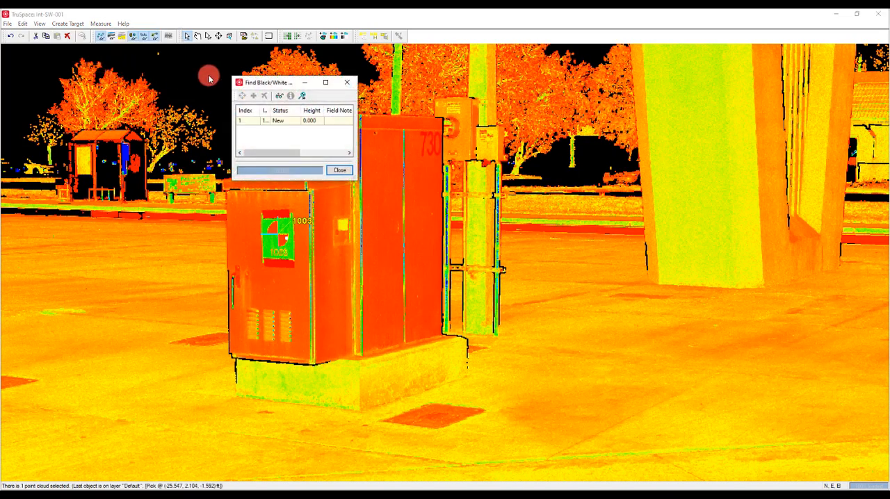
drag(275, 85, 262, 80)
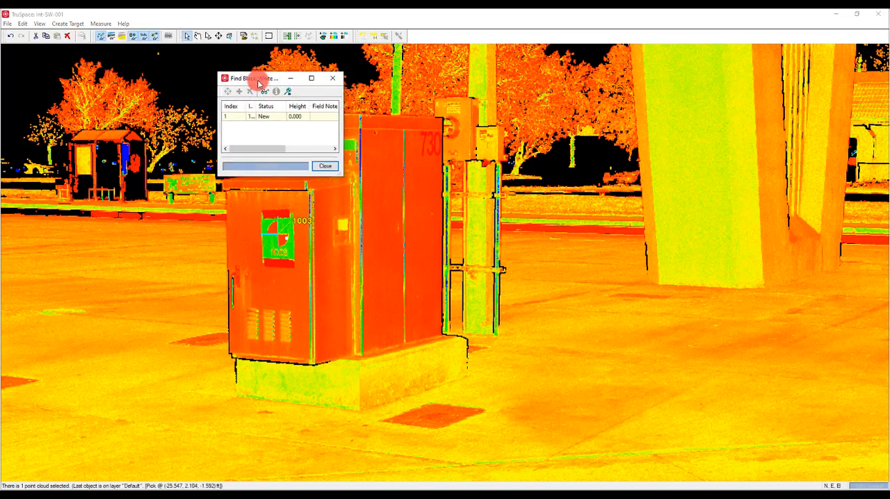
click(237, 119)
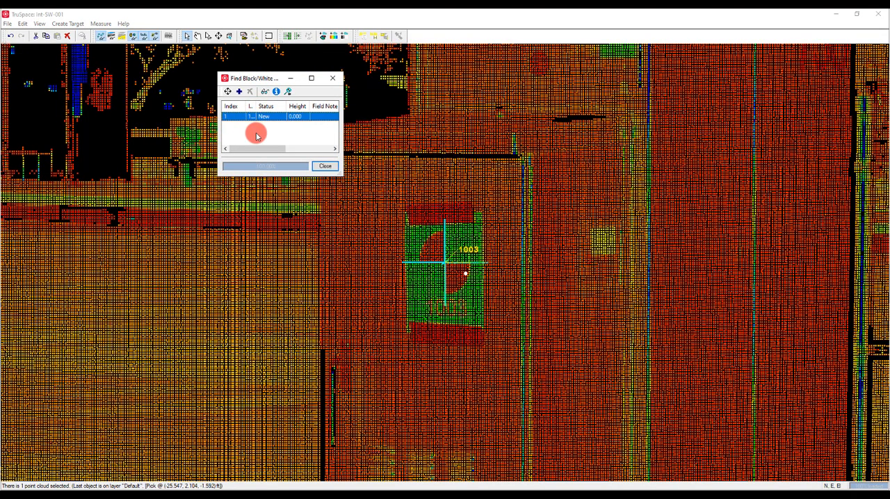
click(239, 91)
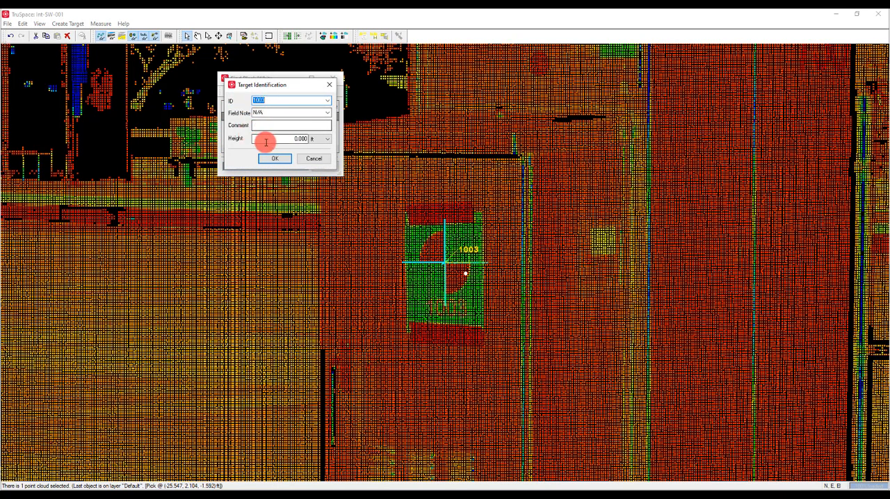
click(313, 160)
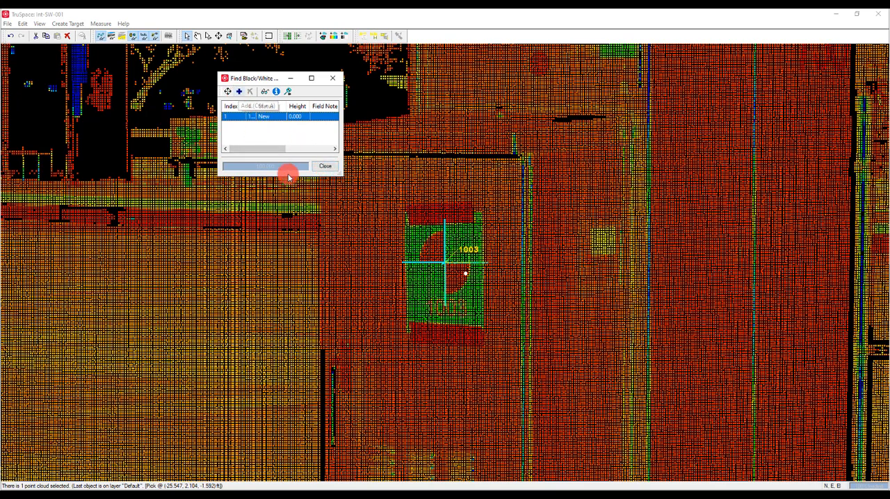
click(324, 166)
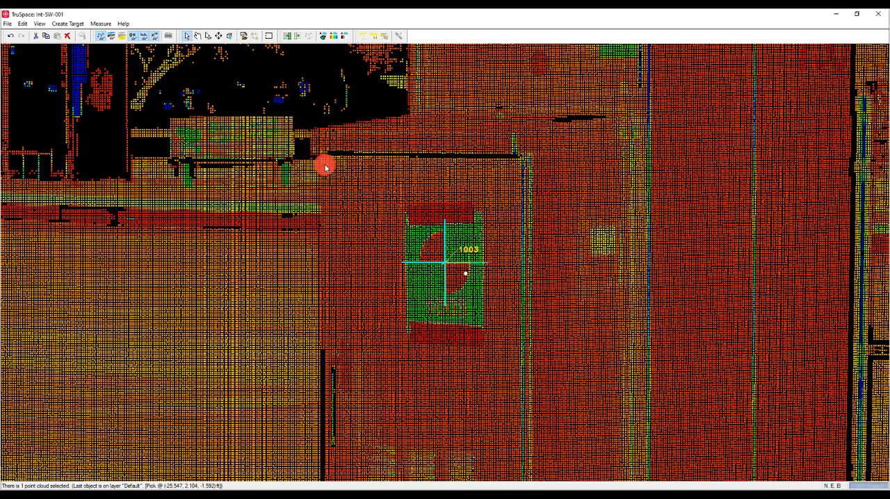
click(882, 15)
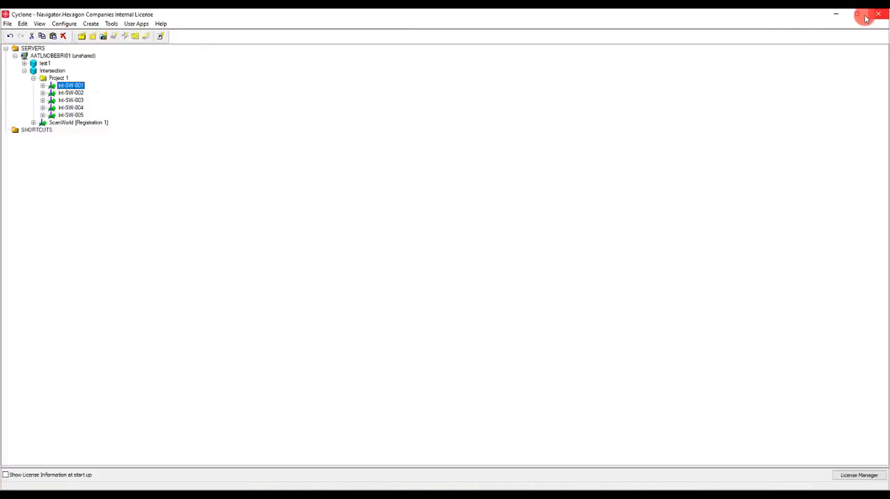
- Import MS60 SPC Control.txt into the Intersection database using the BME format with columns TargetID, N, E and El
click(33, 79)
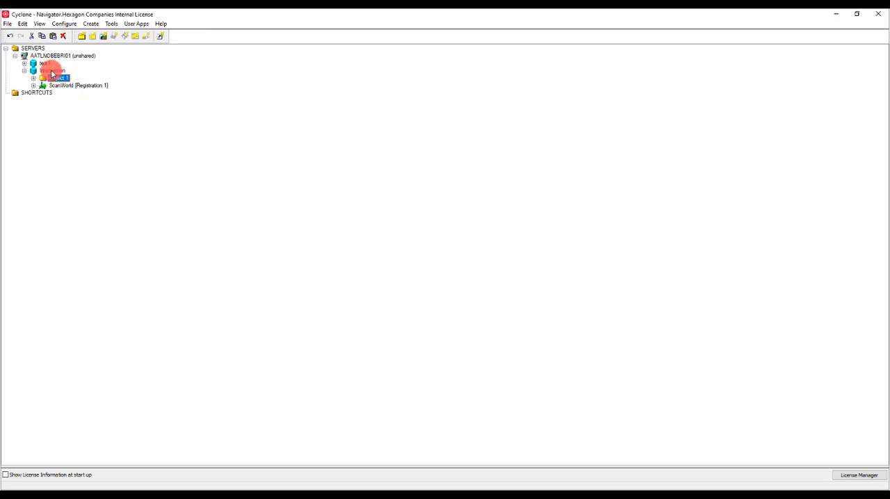
click(52, 71)
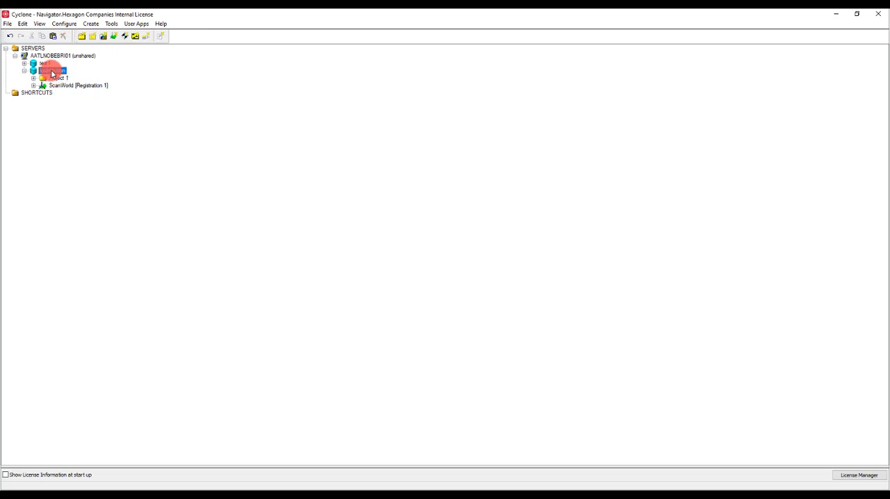
right_click(53, 73)
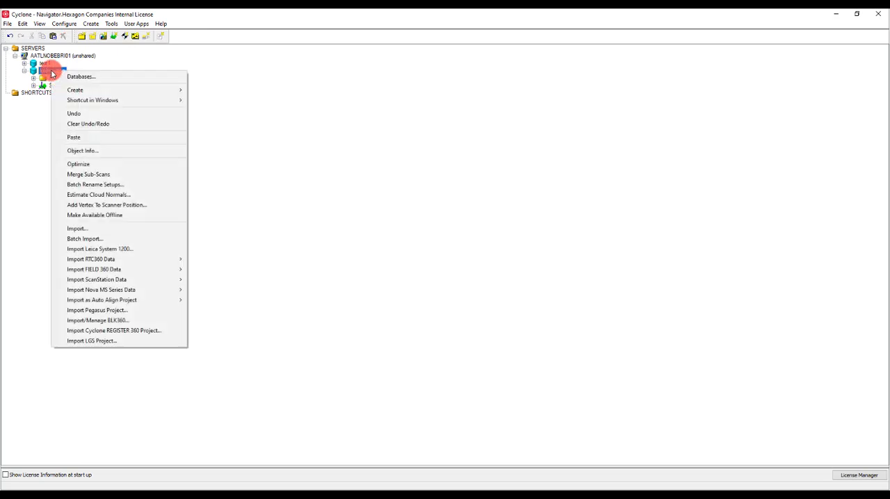
click(78, 229)
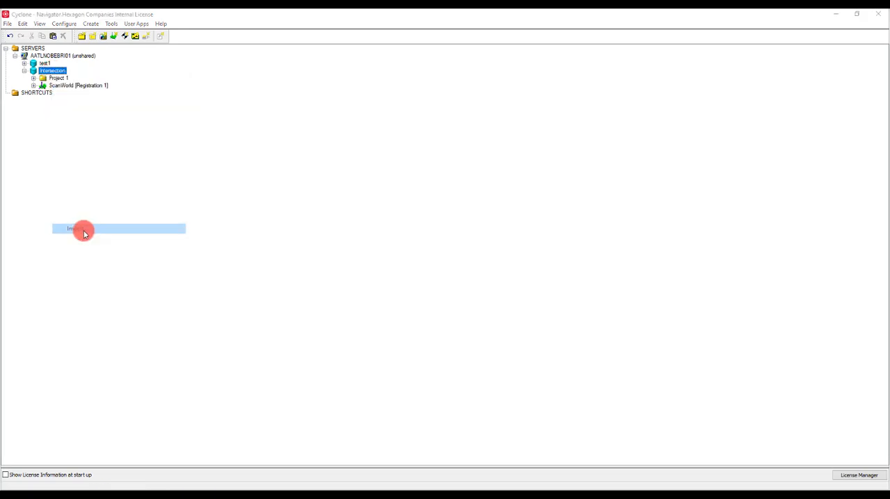
click(390, 234)
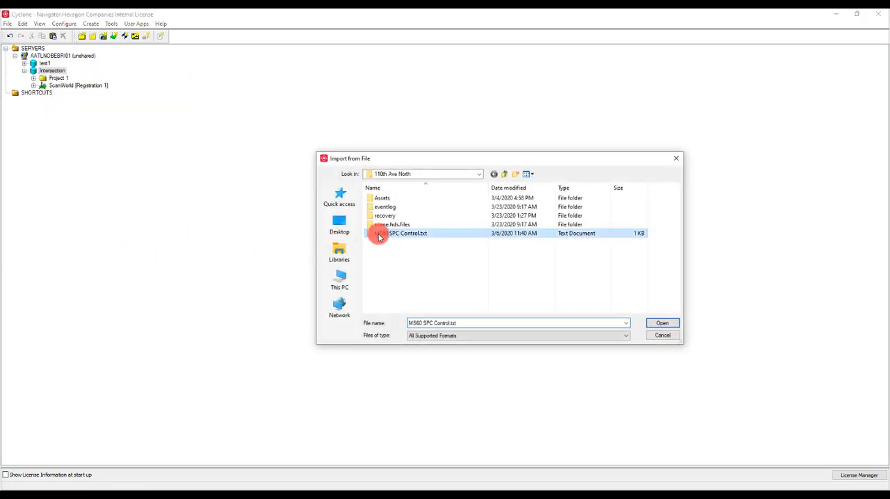
click(657, 323)
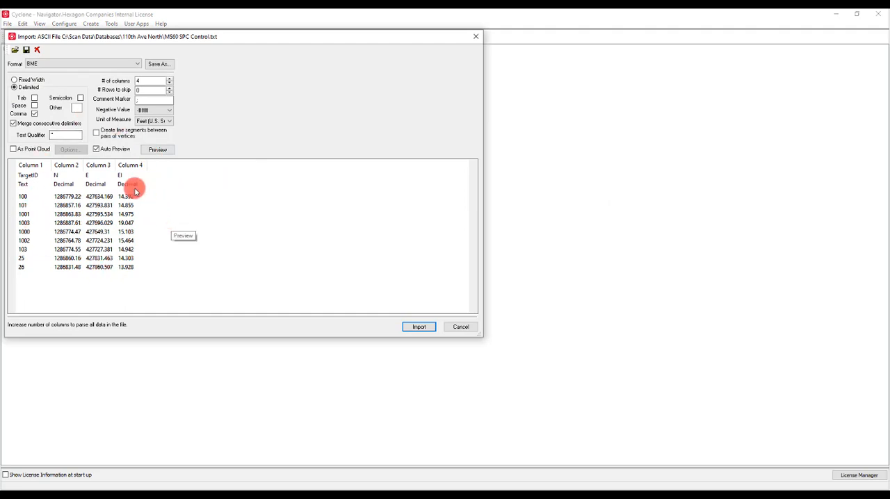
click(41, 178)
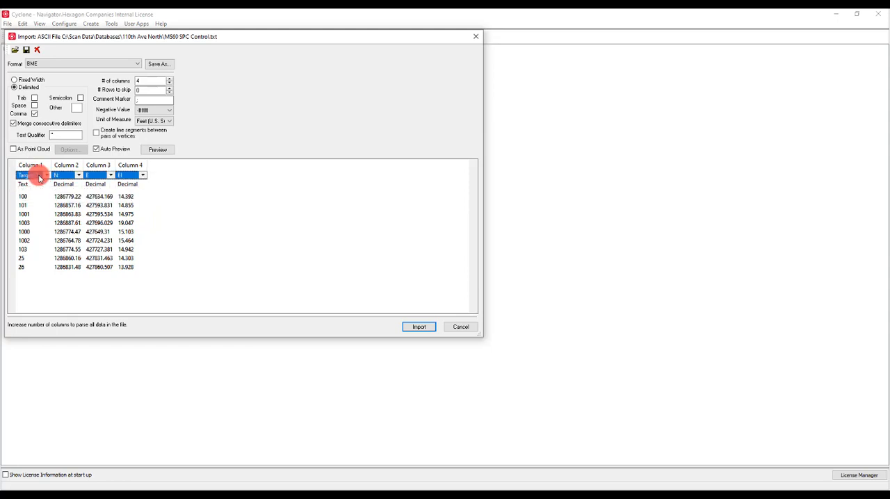
click(46, 175)
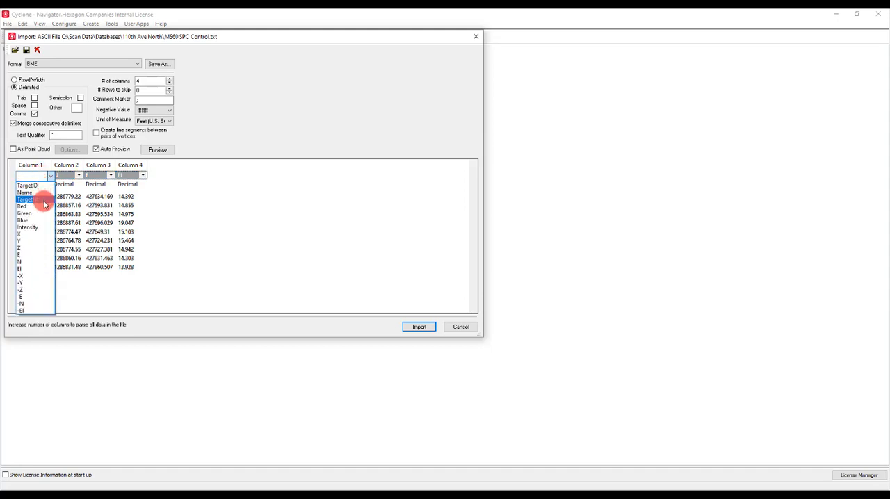
click(461, 330)
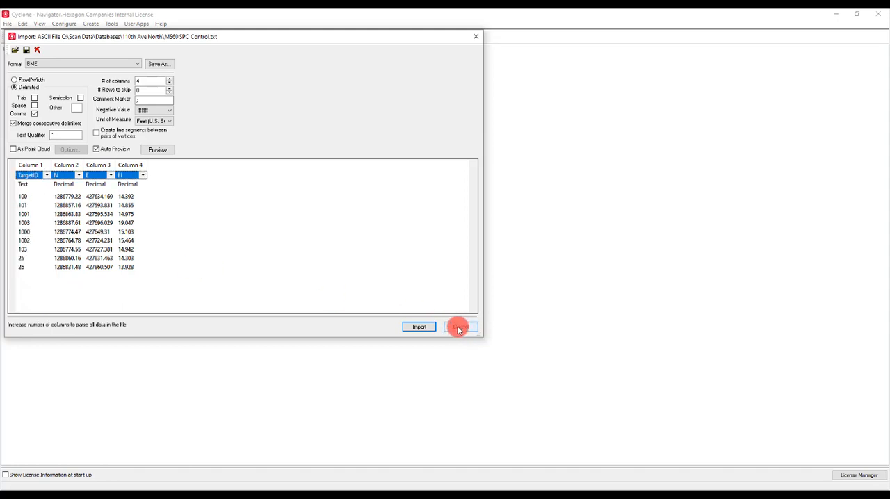
click(417, 329)
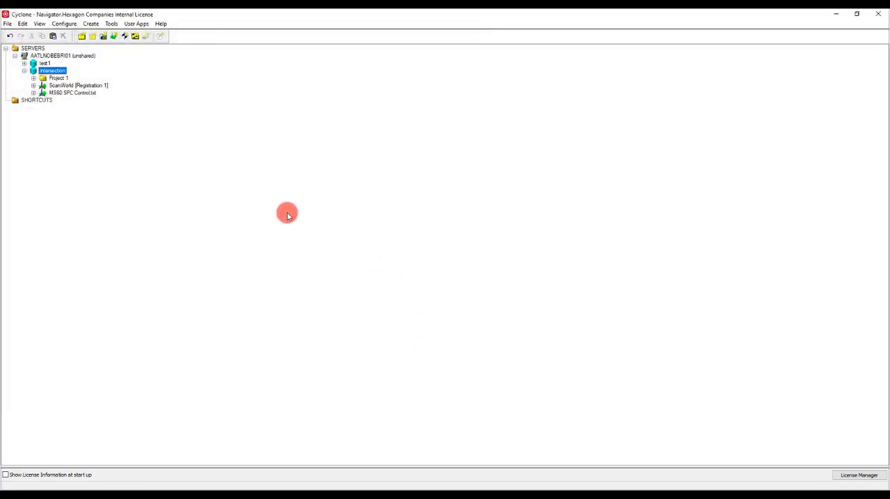
- Create a registration in the Intersection database and name it Final Registration
click(125, 36)
click(151, 130)
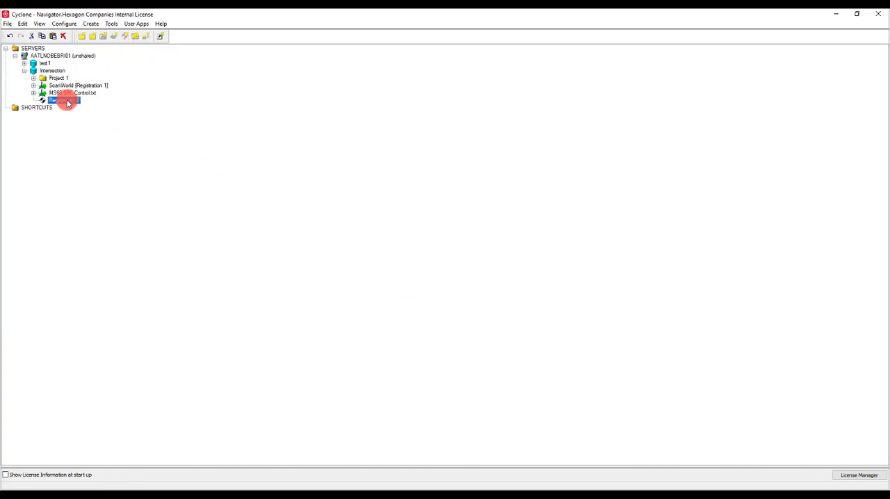
click(74, 102)
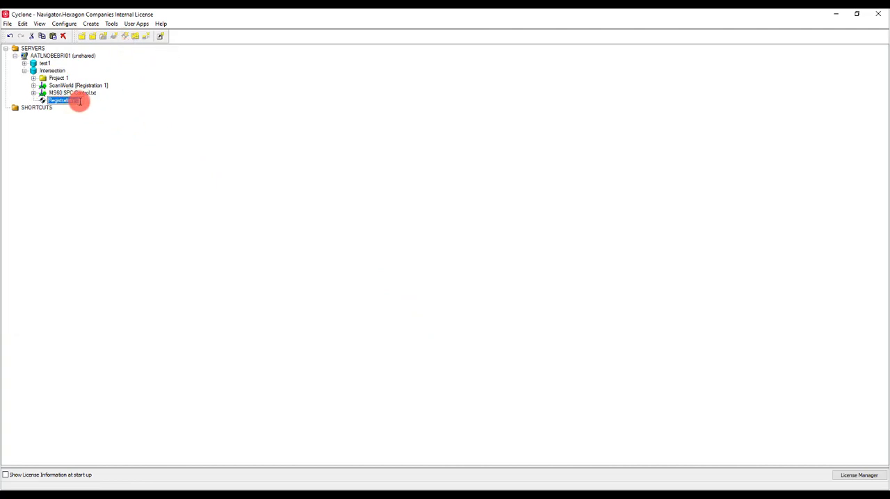
click(80, 103)
key(BackSpace)
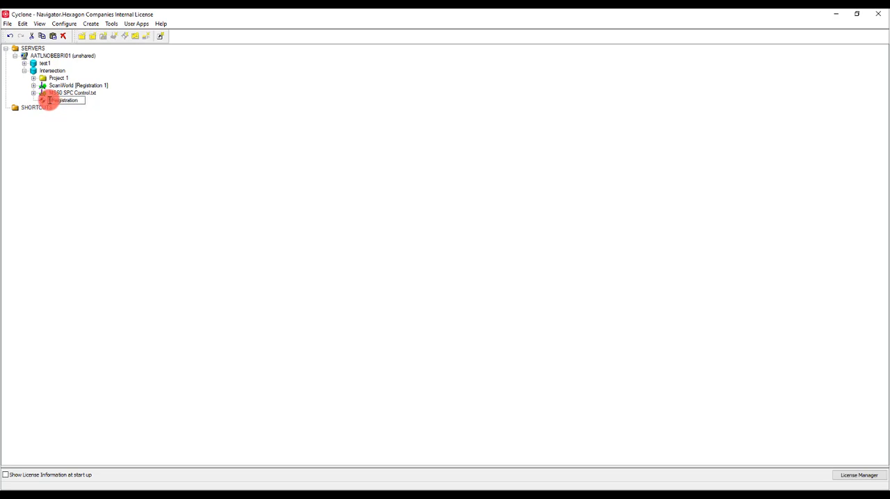
click(79, 122)
- Open Final Registration and add the ScanWorlds MS60 SPC Control.txt and ScanWorld [Registration 1] to it
double_click(72, 102)
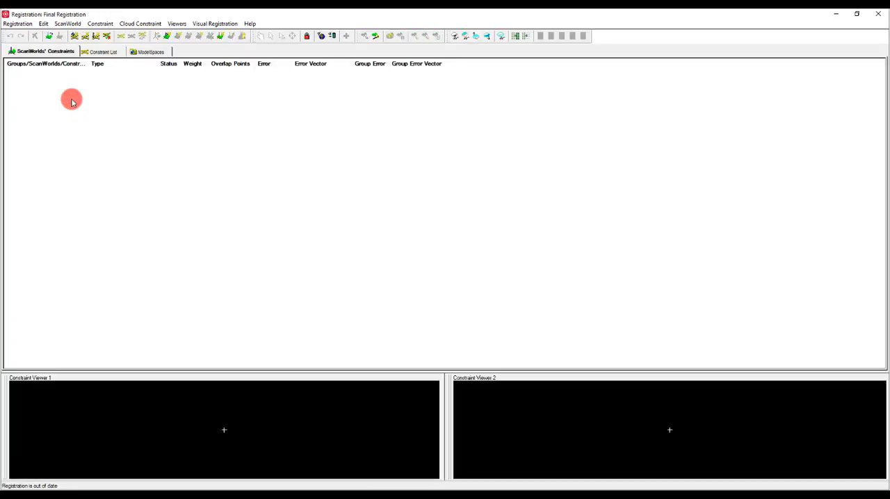
click(69, 24)
click(85, 38)
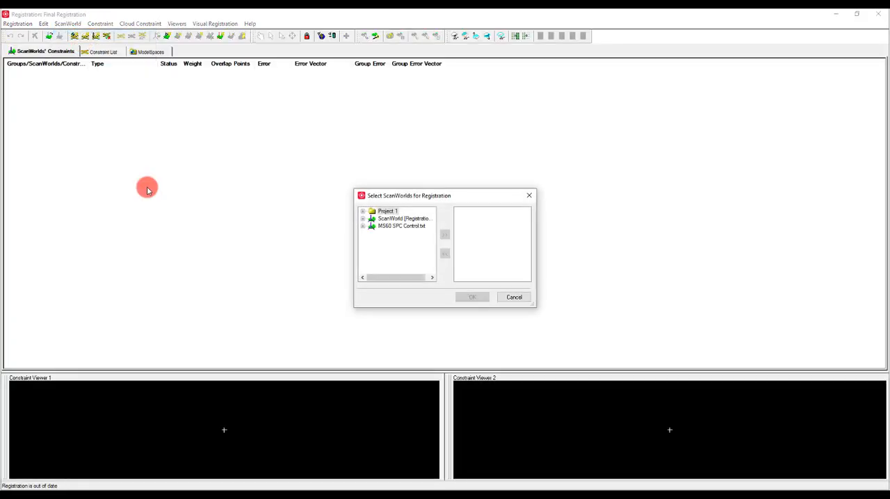
click(396, 226)
click(444, 233)
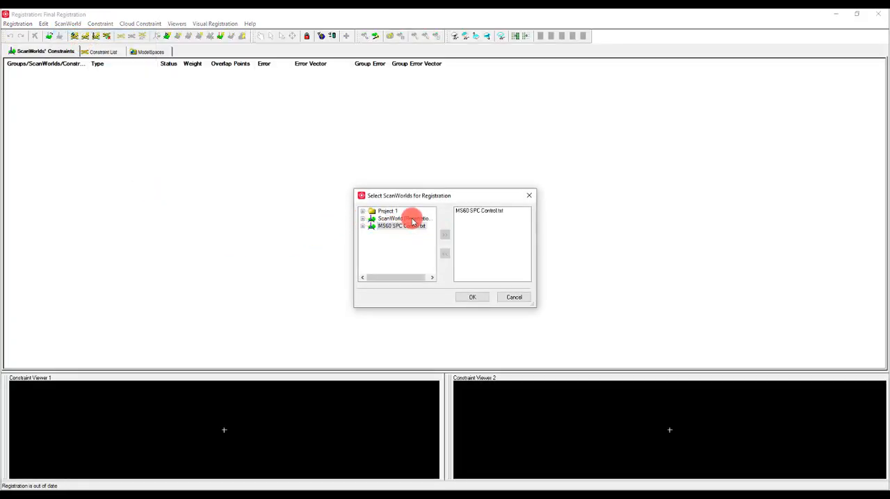
click(416, 219)
click(444, 235)
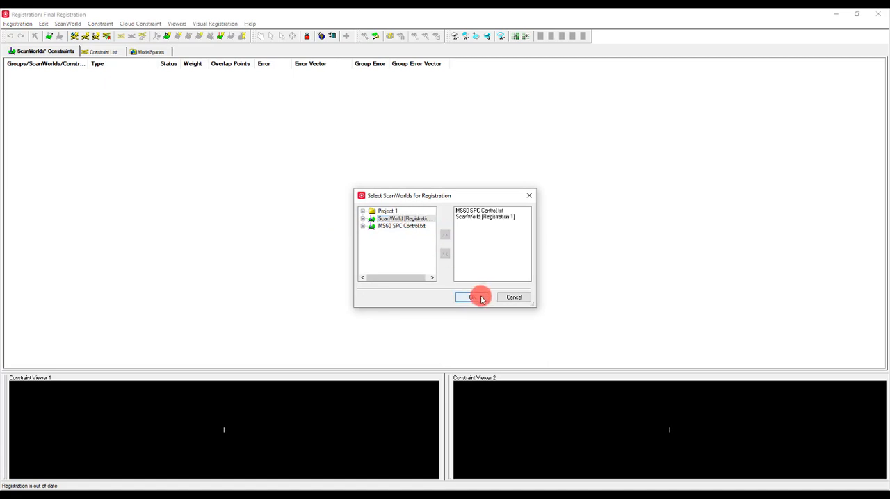
click(475, 296)
- Auto-add constraints between the two ungrouped ScanWorlds by matching Target ID only
click(9, 72)
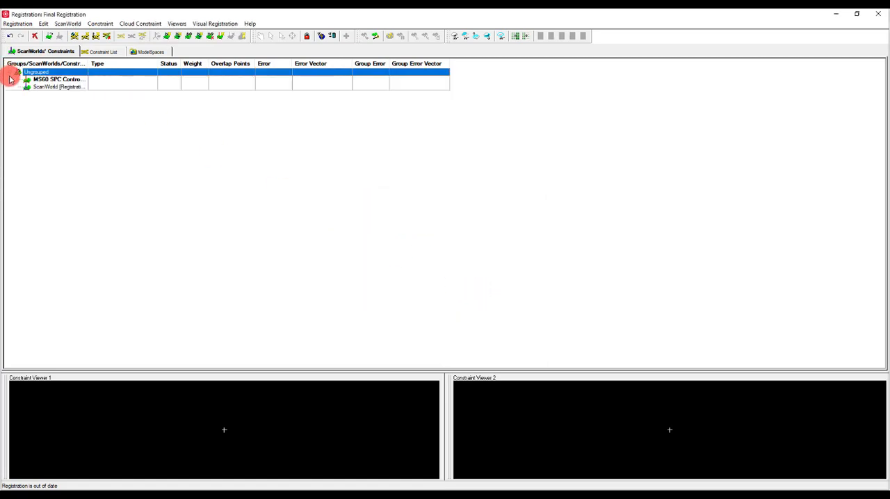
click(98, 24)
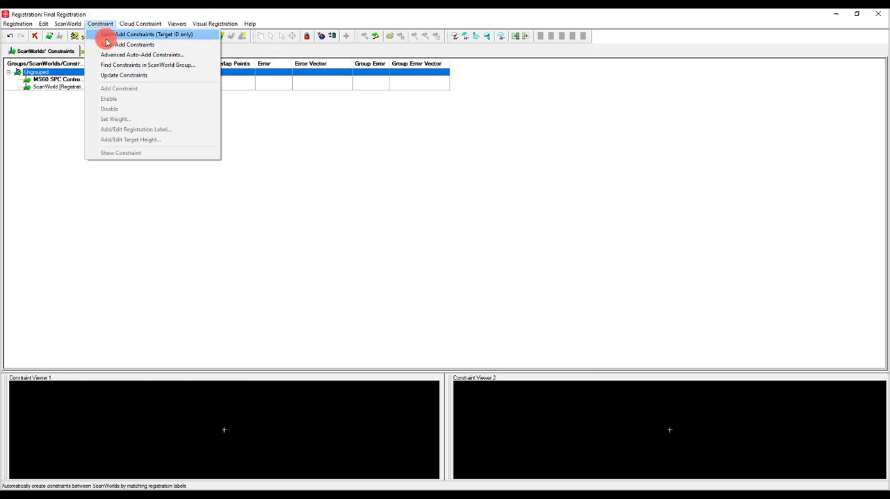
click(109, 35)
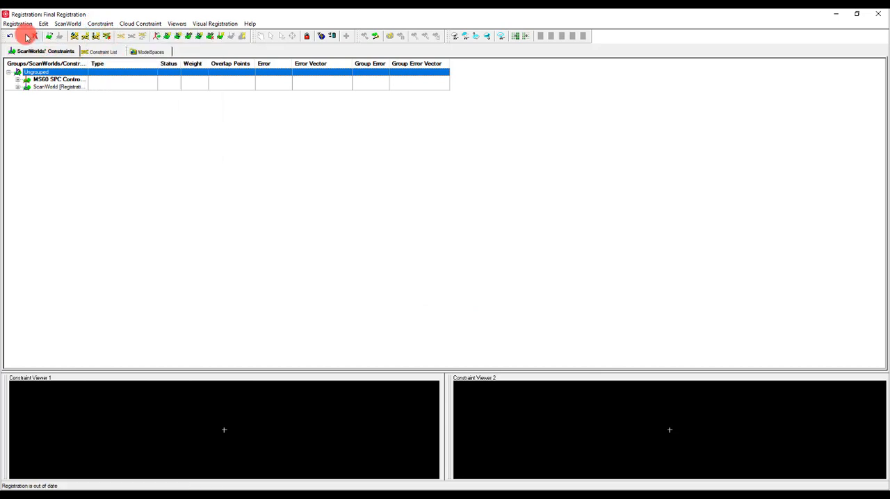
- Turn on automatic updating of the registration and sort the constraint list by error
click(14, 25)
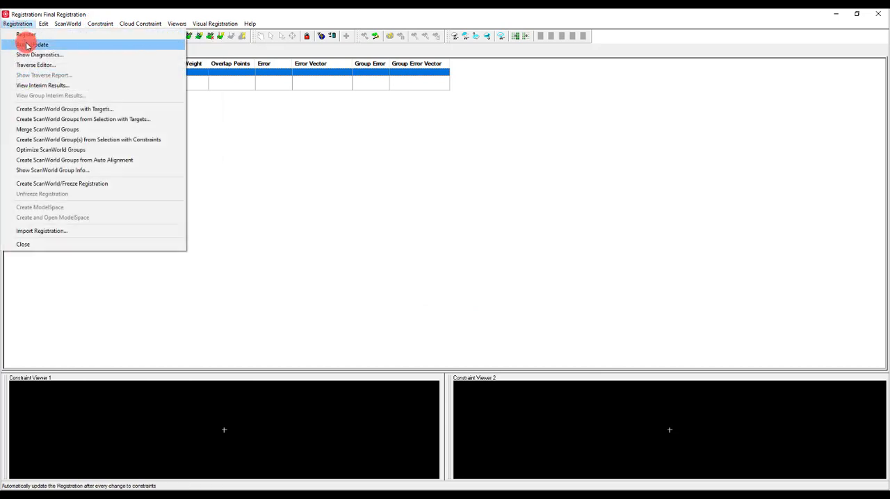
click(26, 46)
click(99, 52)
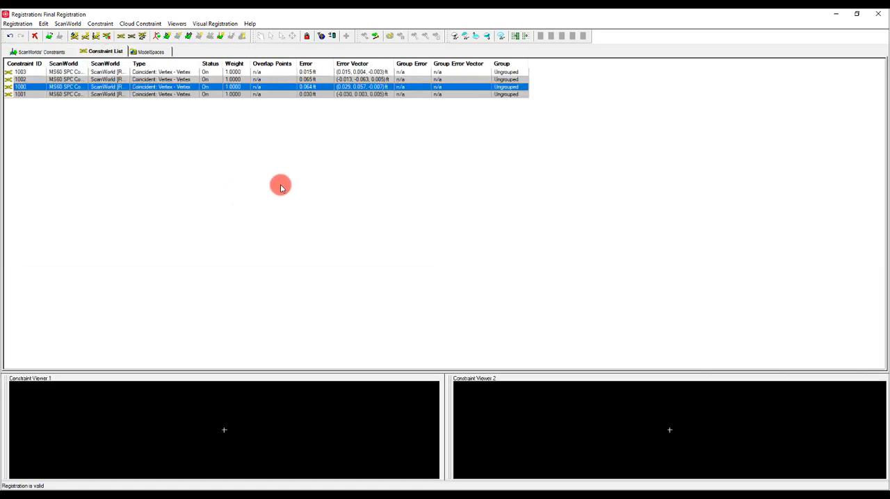
click(308, 64)
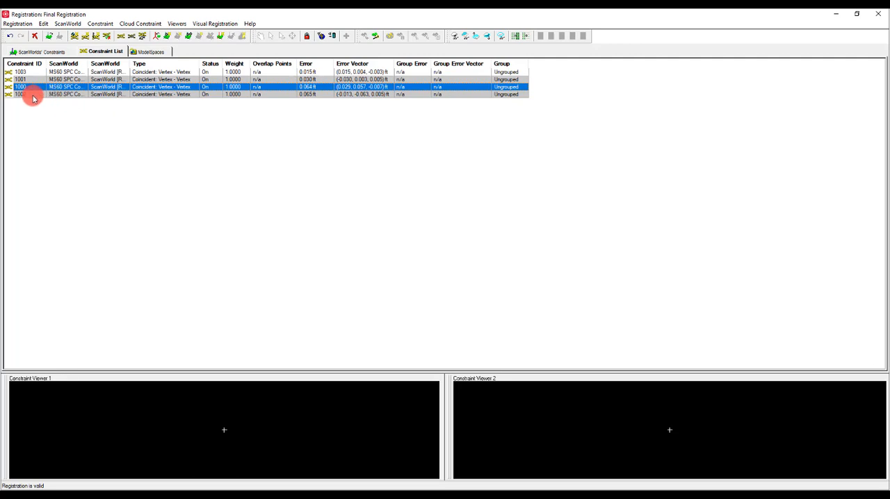
- Disable constraint 1002, the one with the largest error, in the constraint list
click(313, 95)
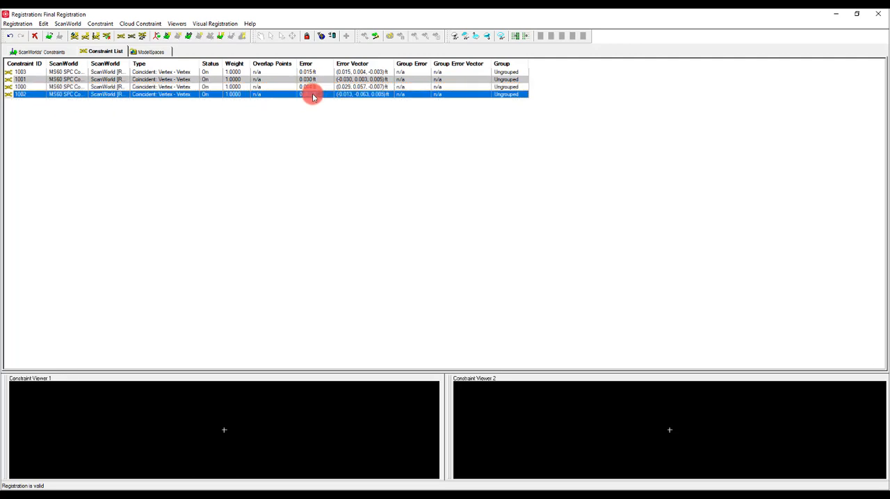
right_click(313, 98)
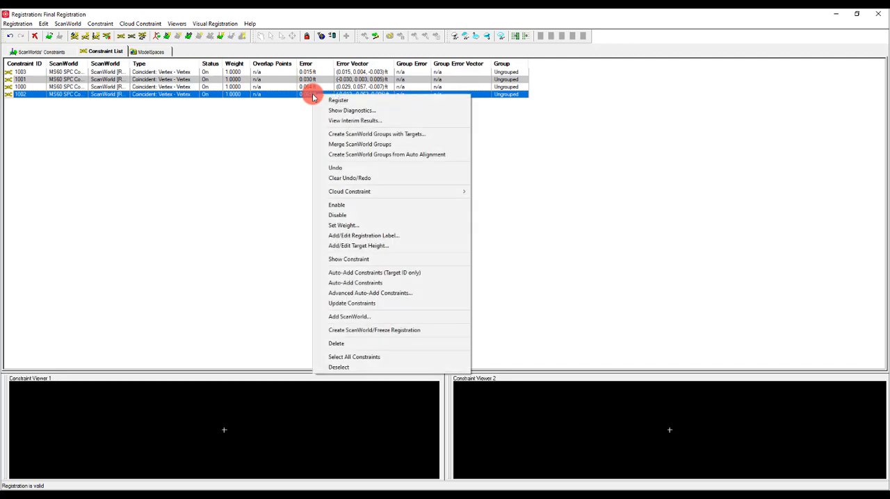
click(338, 215)
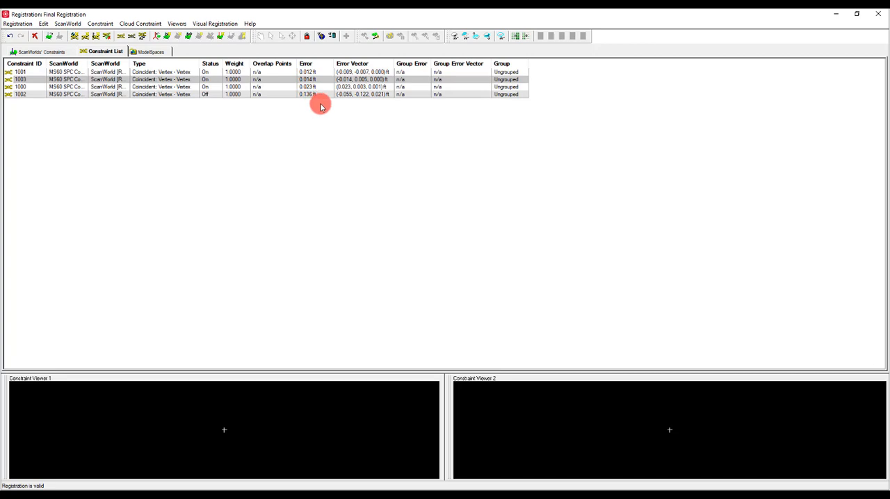
click(211, 95)
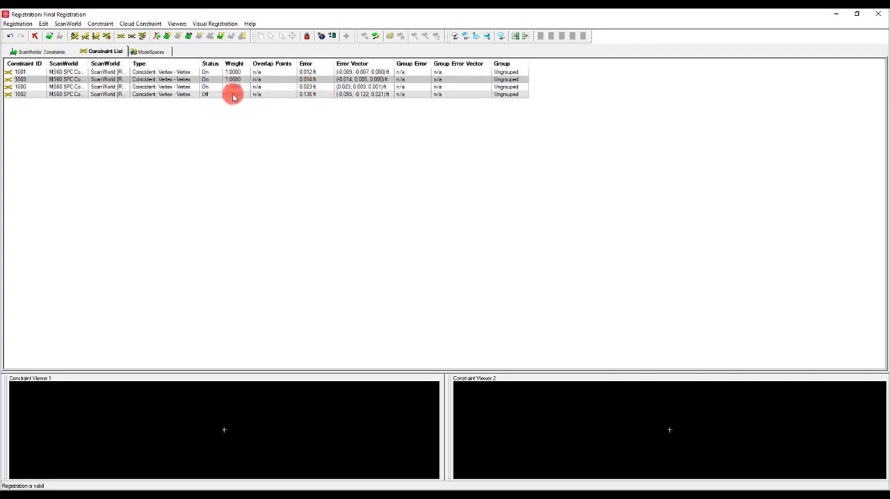
- Create the ScanWorld and freeze Final Registration, and close the registration window
click(23, 26)
click(45, 183)
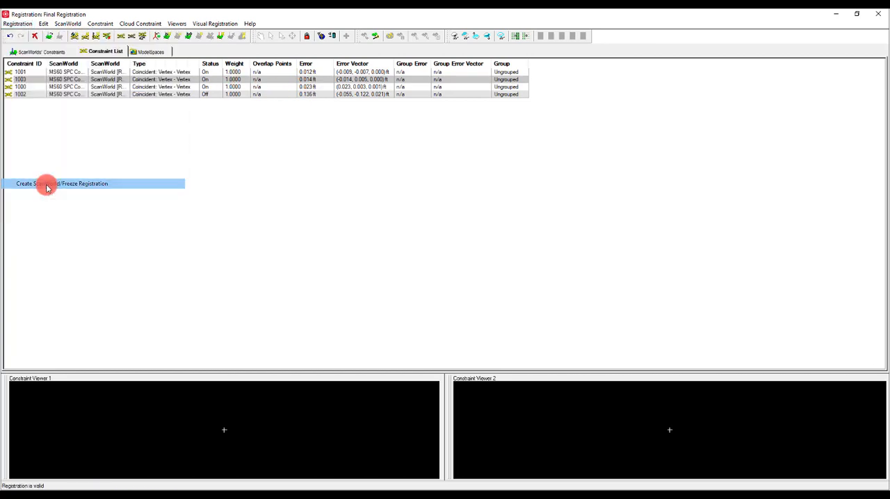
click(877, 14)
- Create a ModelSpace in the ModelSpaces folder of ScanWorld [Final Registration] and add a view to it
double_click(83, 100)
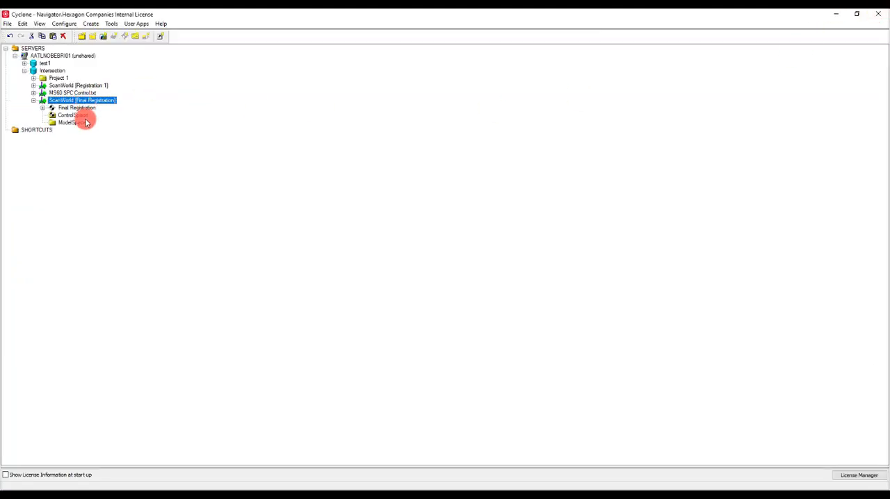
click(75, 123)
right_click(77, 125)
mouse_move(118, 118)
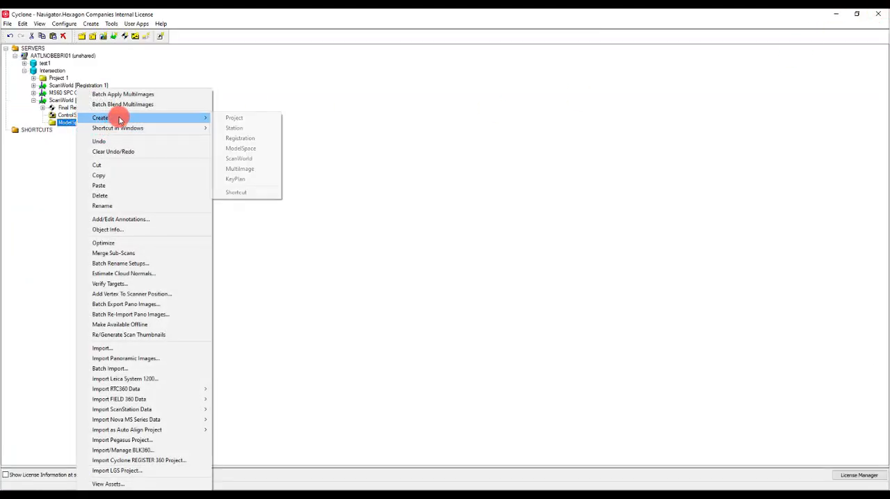
click(240, 148)
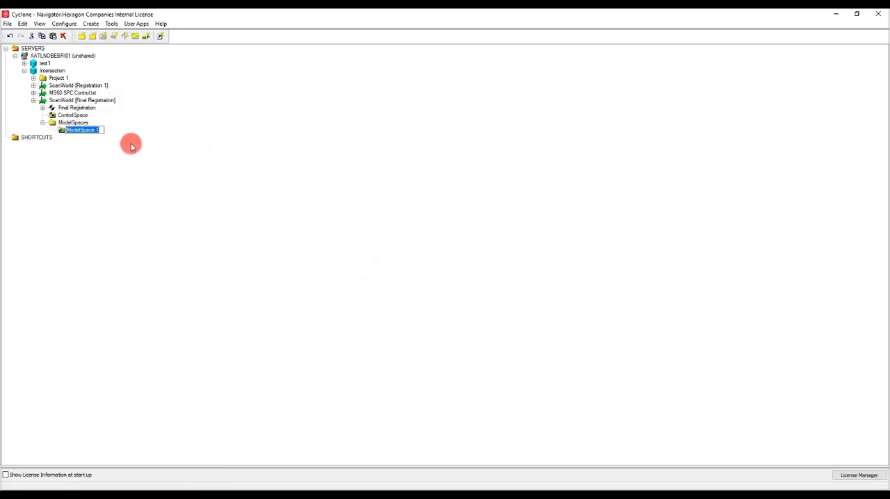
right_click(87, 134)
click(139, 149)
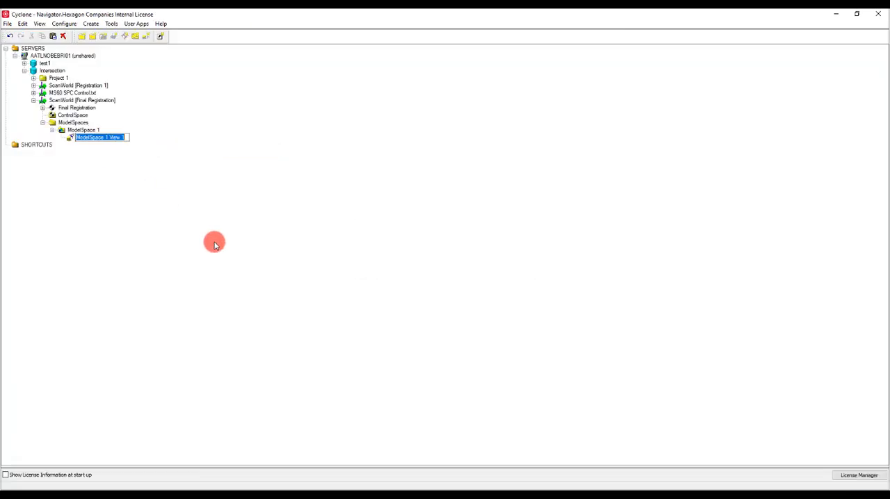
- Bring up the ModelSpace view and pick a point cloud point on the road beside the crosswalk to read its coordinates
click(193, 494)
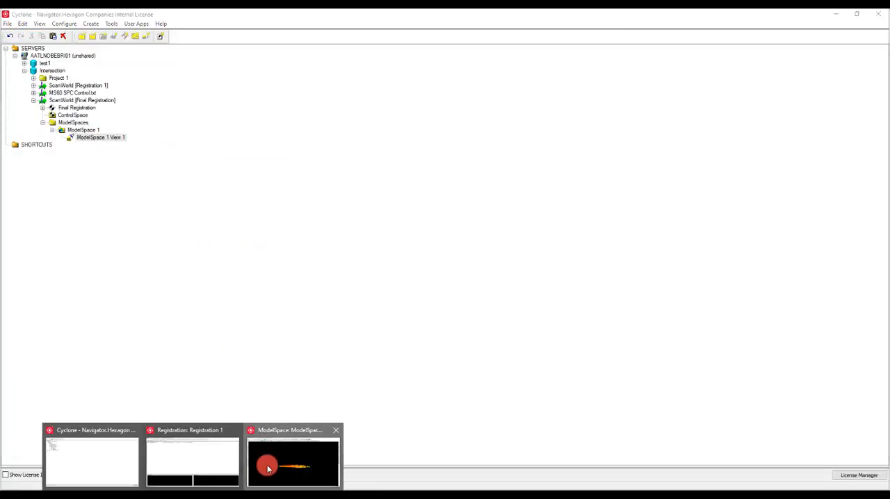
click(267, 467)
drag(401, 281, 402, 354)
scroll(401, 354, up, 10)
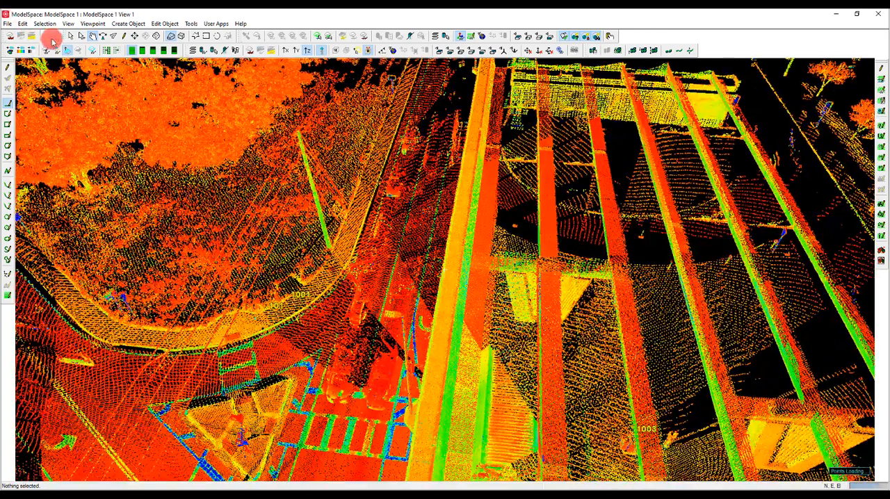
click(71, 36)
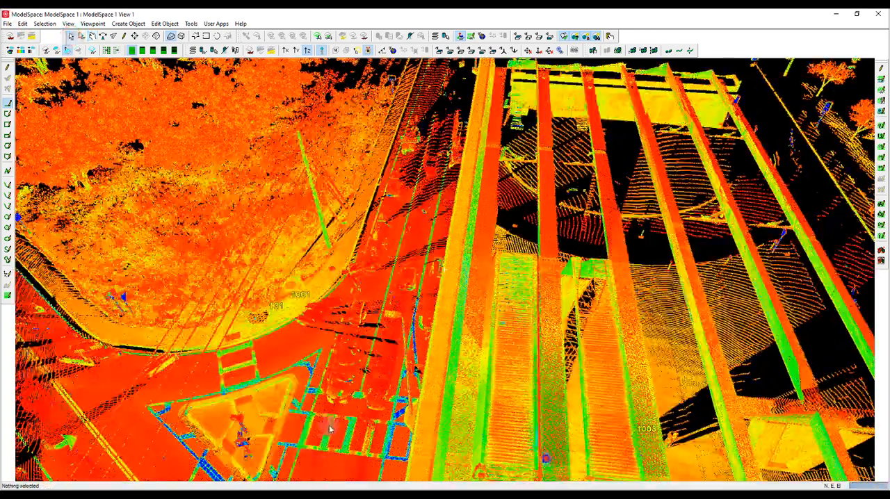
click(281, 456)
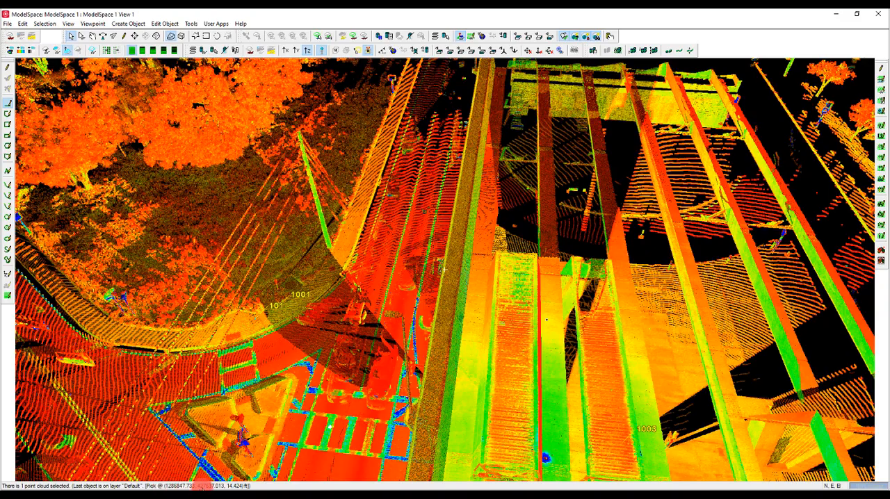